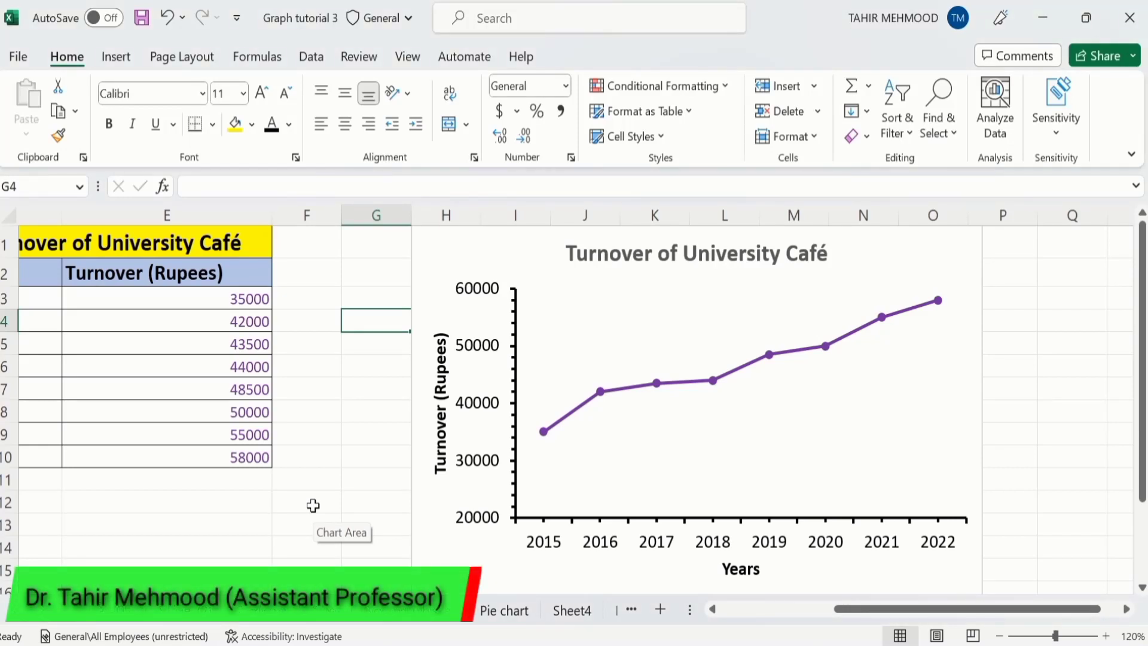
Switch to the S.Line (2) sheet holding the University Café turnover table
{"action": "left_click", "coordinate": [469, 358]}
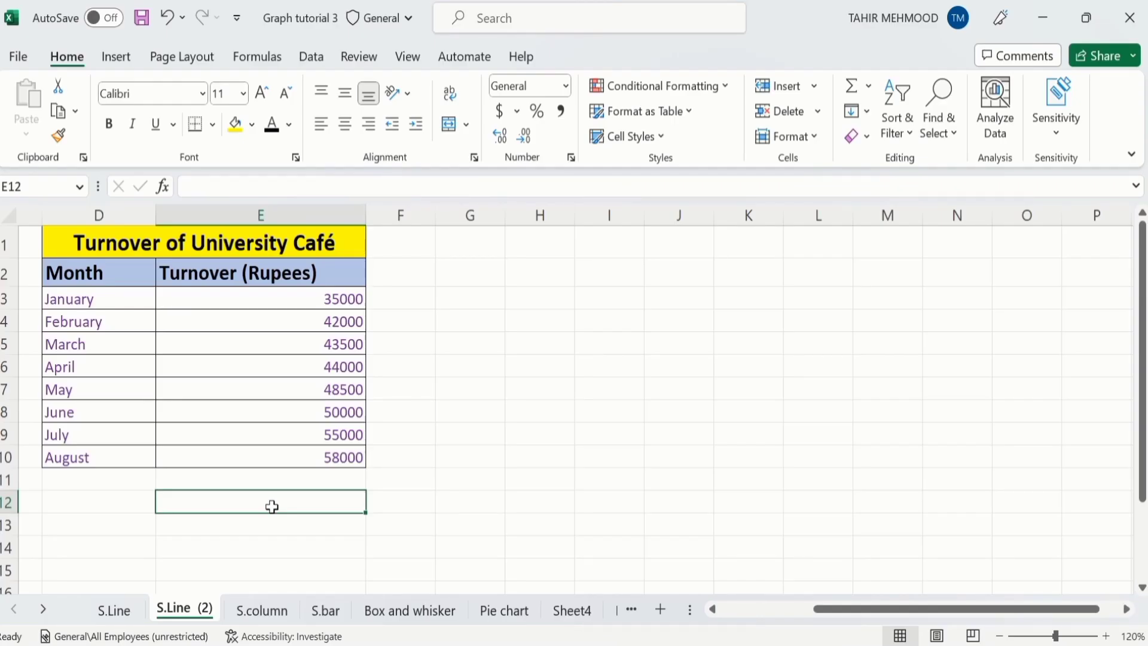
Select the month and turnover range D2:E10 and insert a basic 2-D line chart
{"action": "left_click", "coordinate": [291, 457]}
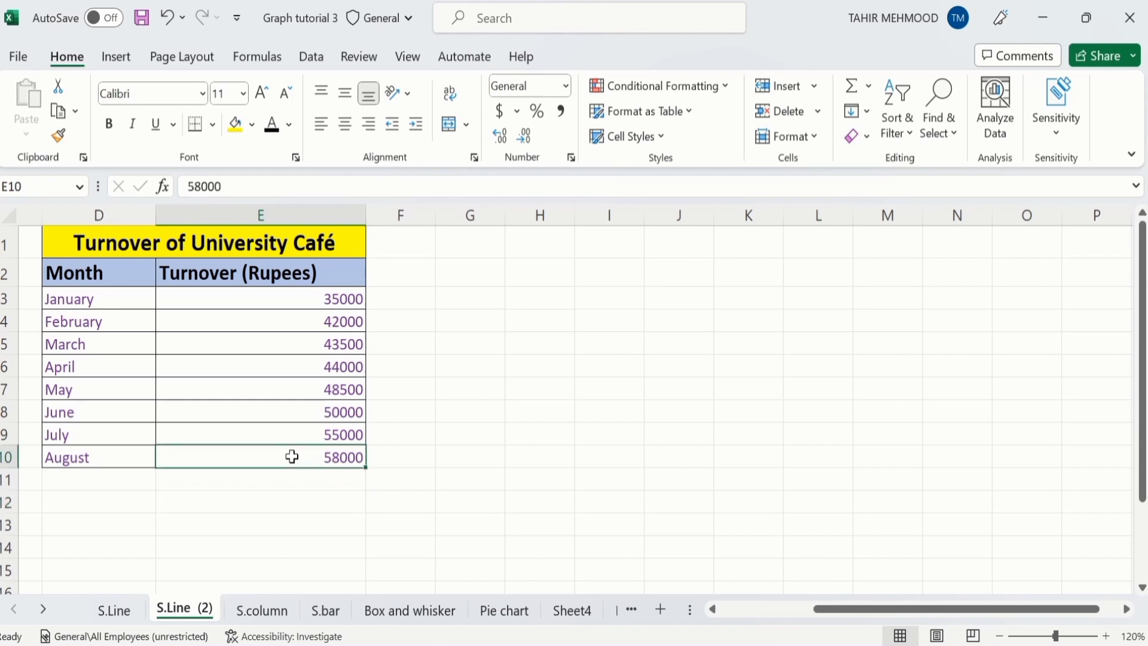
{"action": "left_click_drag", "start_coordinate": [292, 456], "coordinate": [125, 276]}
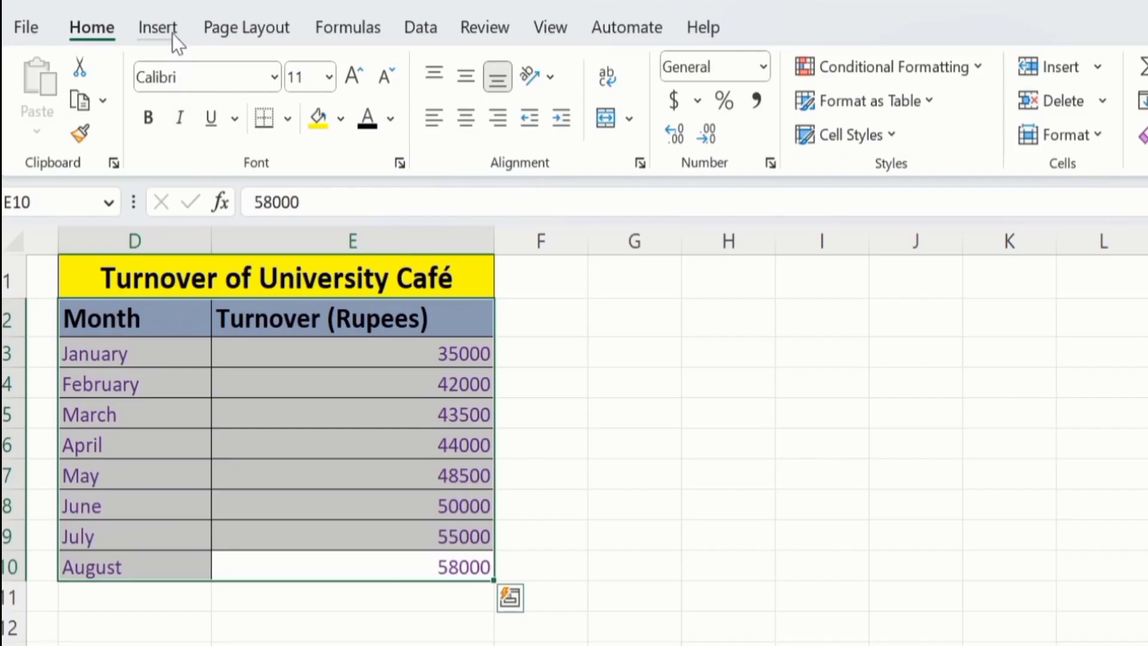
{"action": "left_click", "coordinate": [127, 59]}
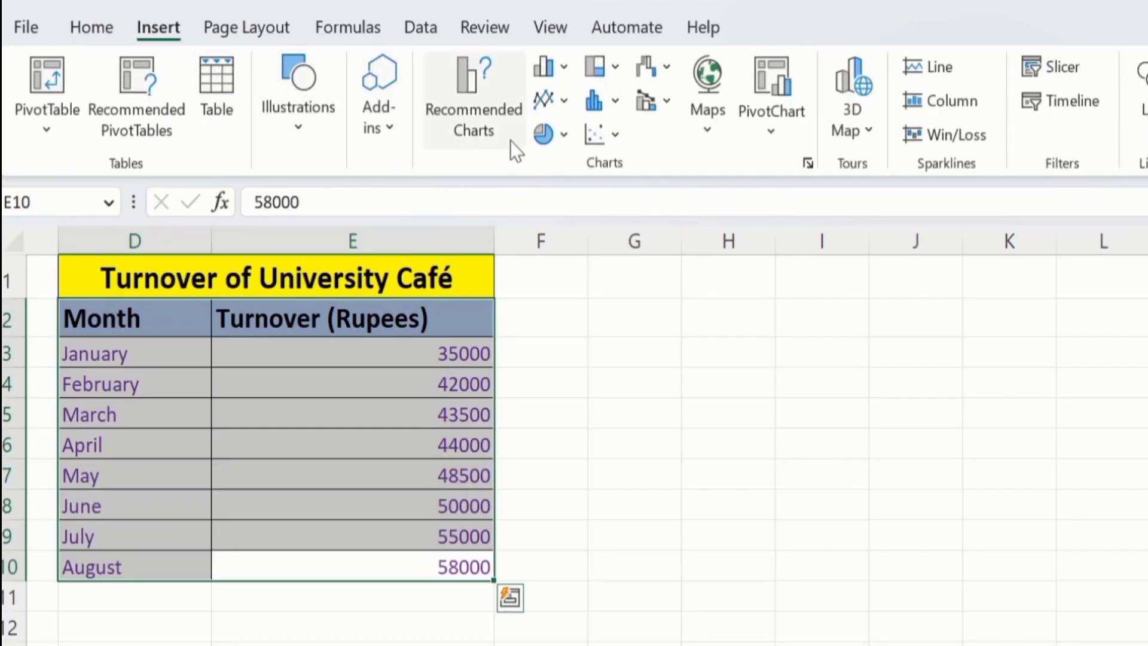
{"action": "left_click", "coordinate": [568, 102]}
{"action": "left_click", "coordinate": [562, 190]}
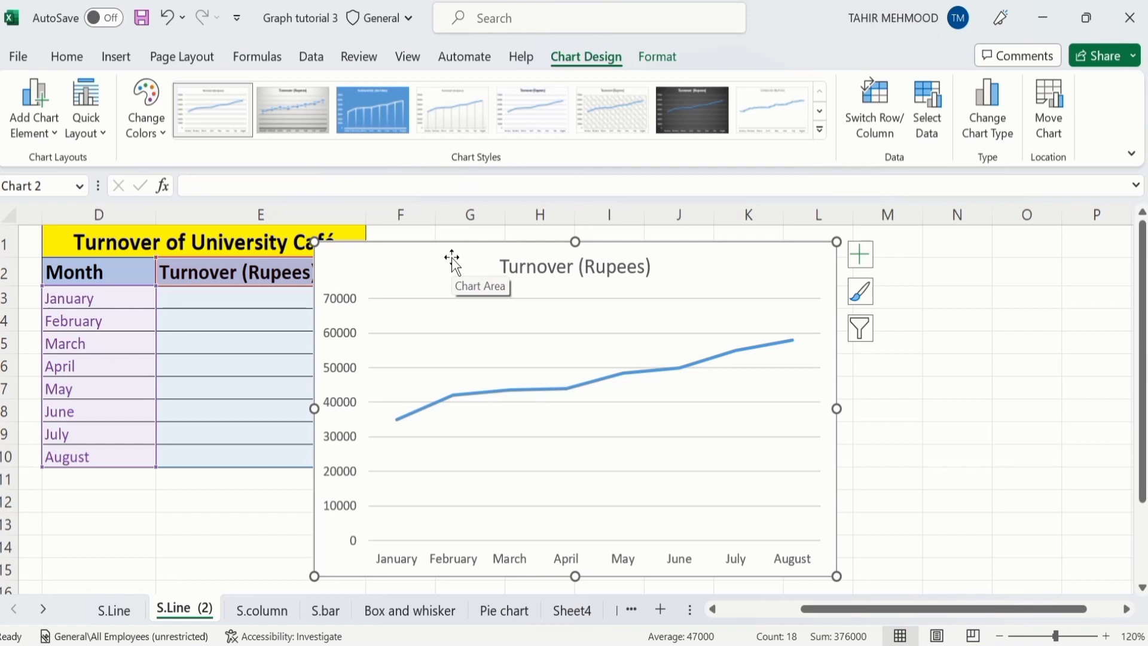
Move the Turnover (Rupees) chart right of the table so column E stays visible
{"action": "mouse_move", "coordinate": [453, 258]}
{"action": "left_mouse_down"}
{"action": "mouse_move", "coordinate": [538, 259]}
{"action": "mouse_move", "coordinate": [539, 247]}
{"action": "left_mouse_up"}
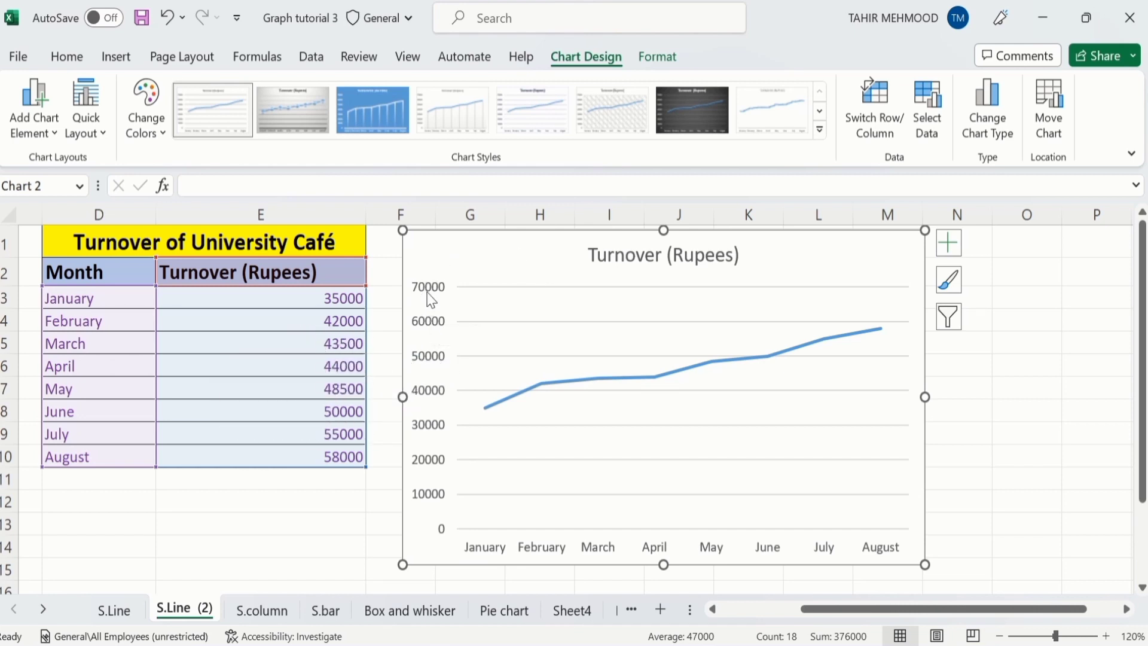
{"action": "left_click", "coordinate": [440, 305]}
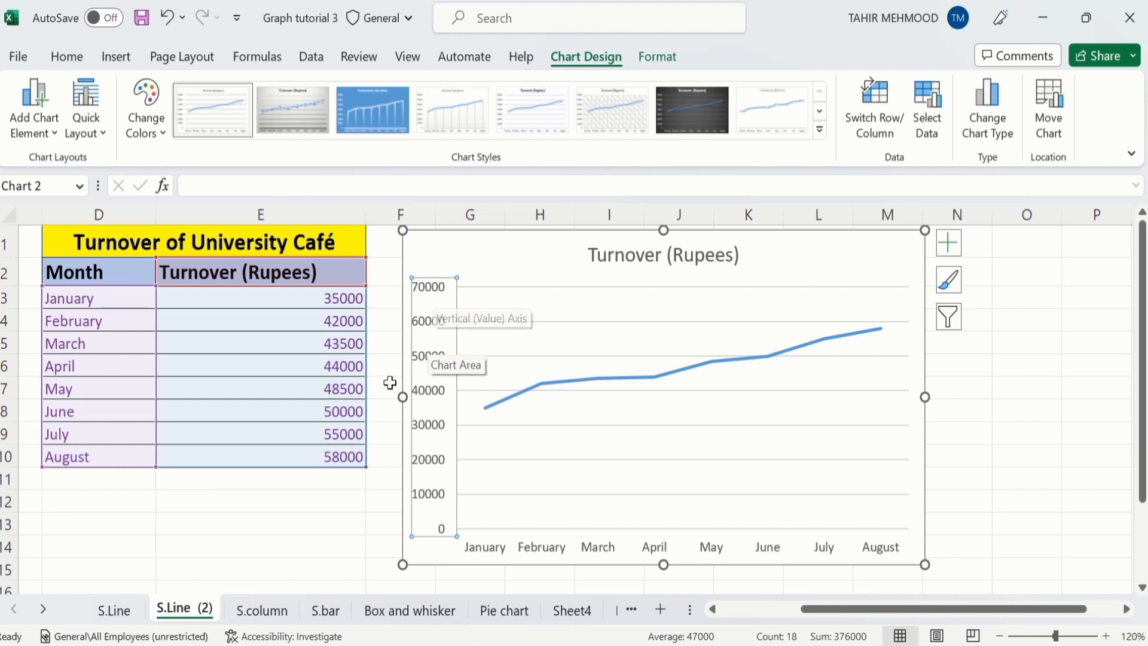
{"action": "left_click", "coordinate": [370, 502]}
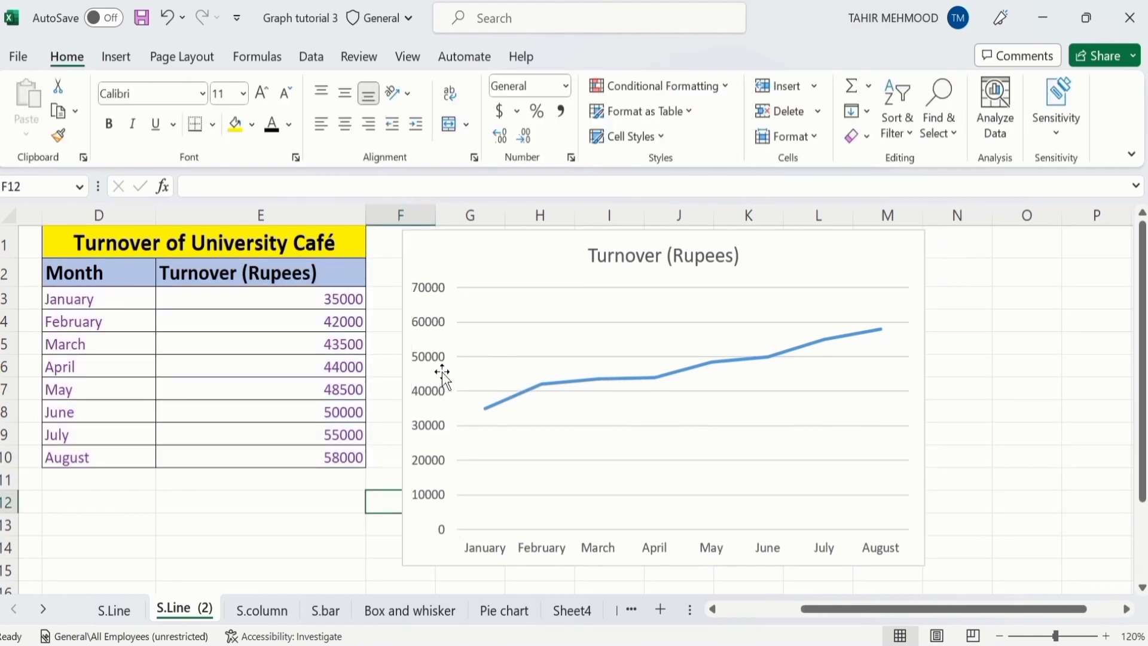
{"action": "left_click", "coordinate": [441, 341]}
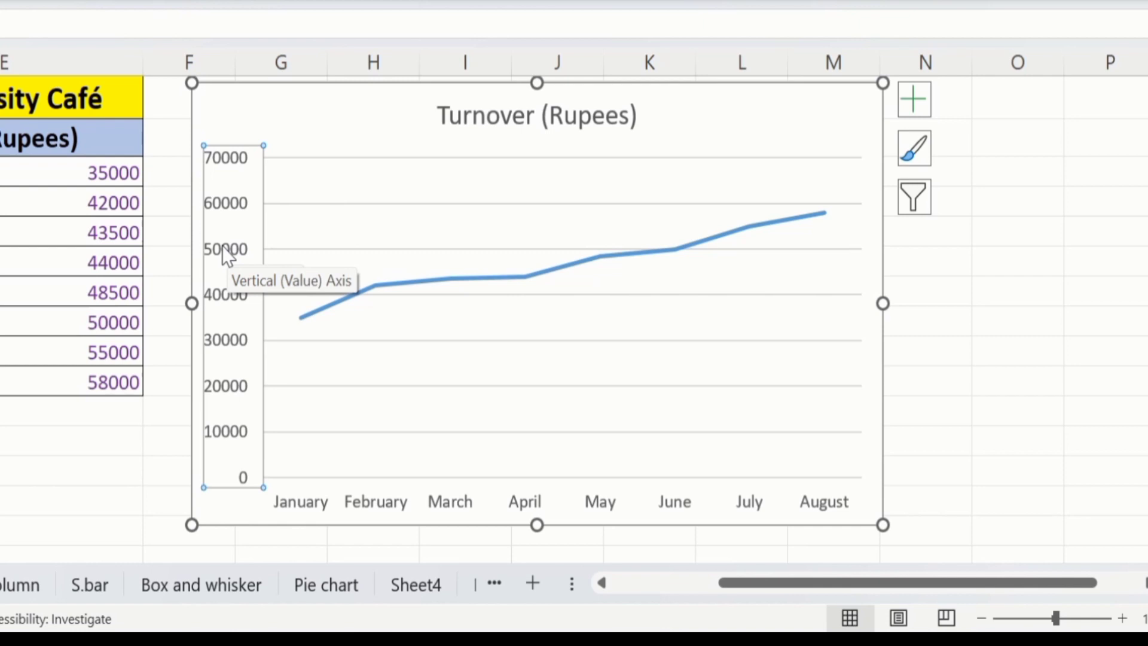
Set the vertical axis Bounds Maximum to 65000 in Format Axis
{"action": "right_click", "coordinate": [226, 255]}
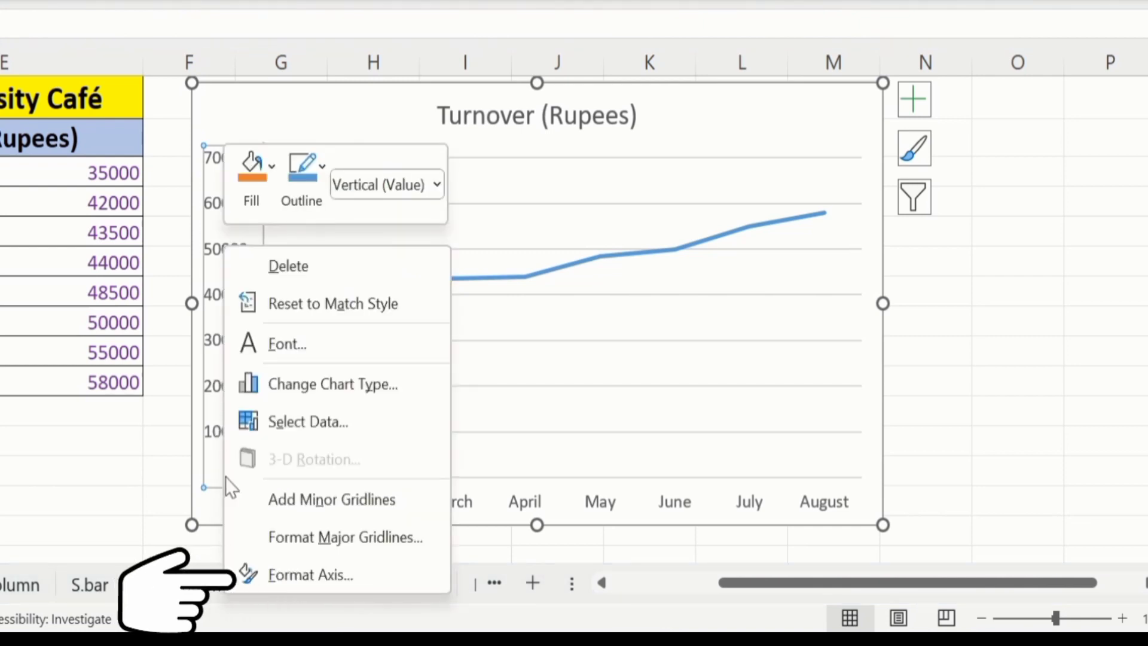
{"action": "left_click", "coordinate": [311, 575]}
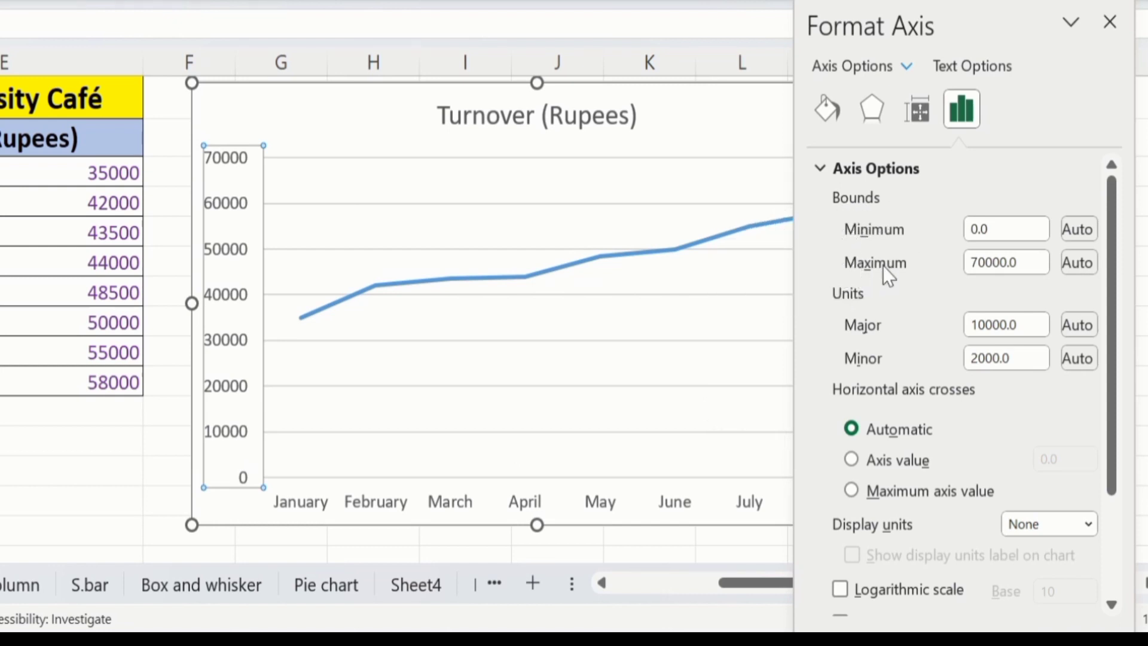
{"action": "left_click", "coordinate": [984, 267]}
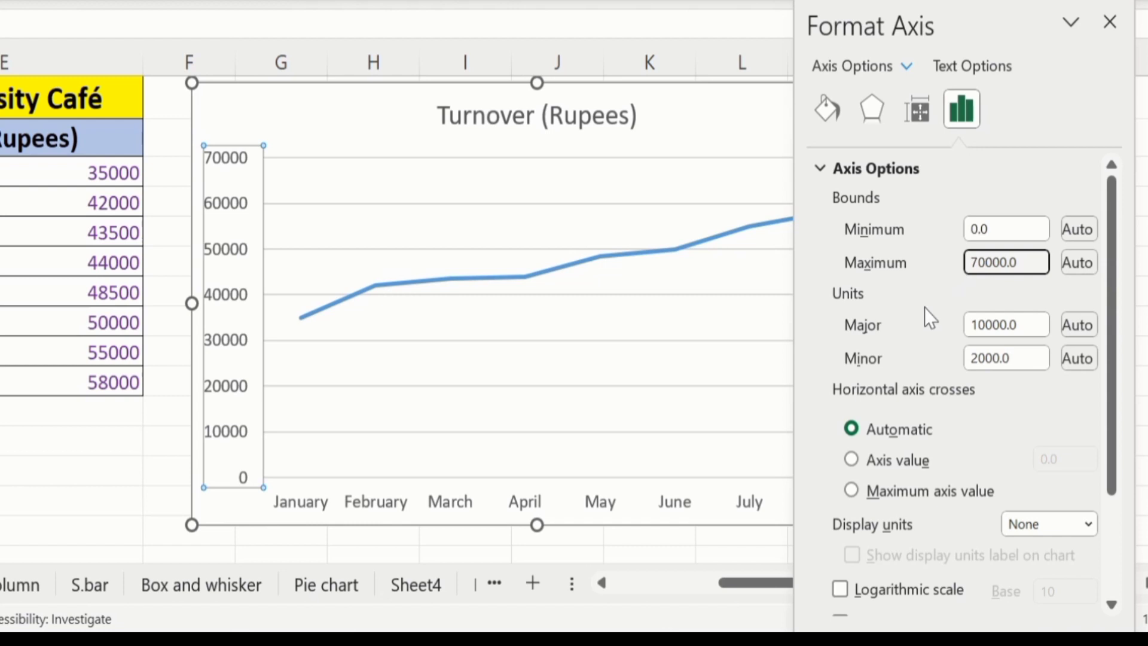
{"action": "key", "text": "BackSpace"}
{"action": "key", "text": "BackSpace"}
{"action": "type", "text": "65"}
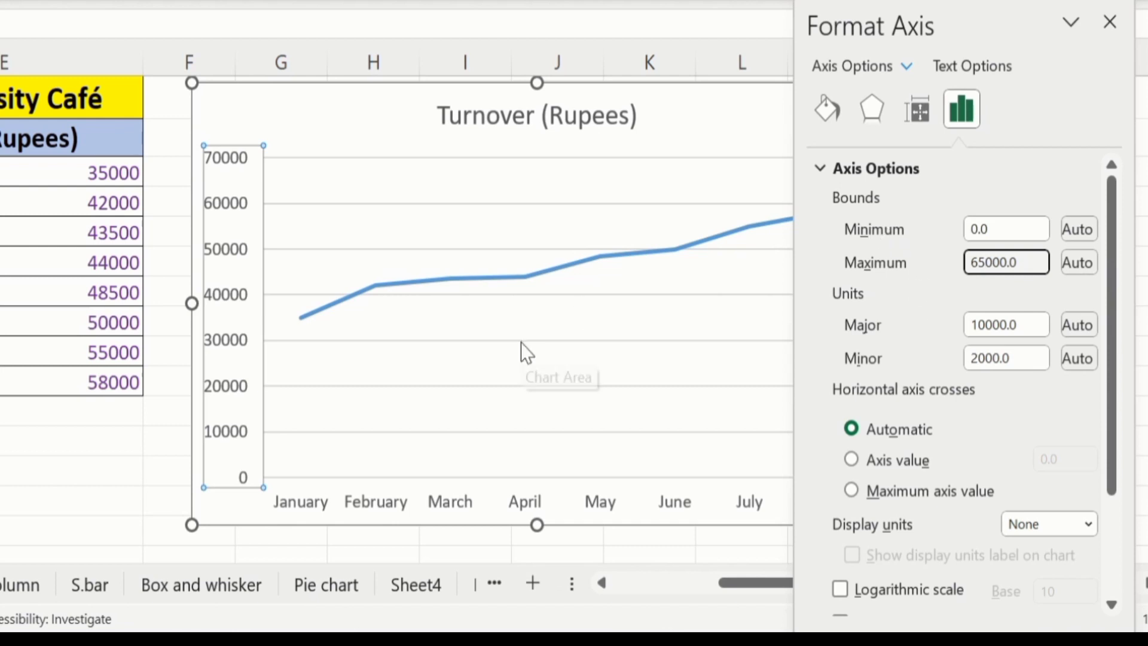
{"action": "left_click", "coordinate": [104, 441]}
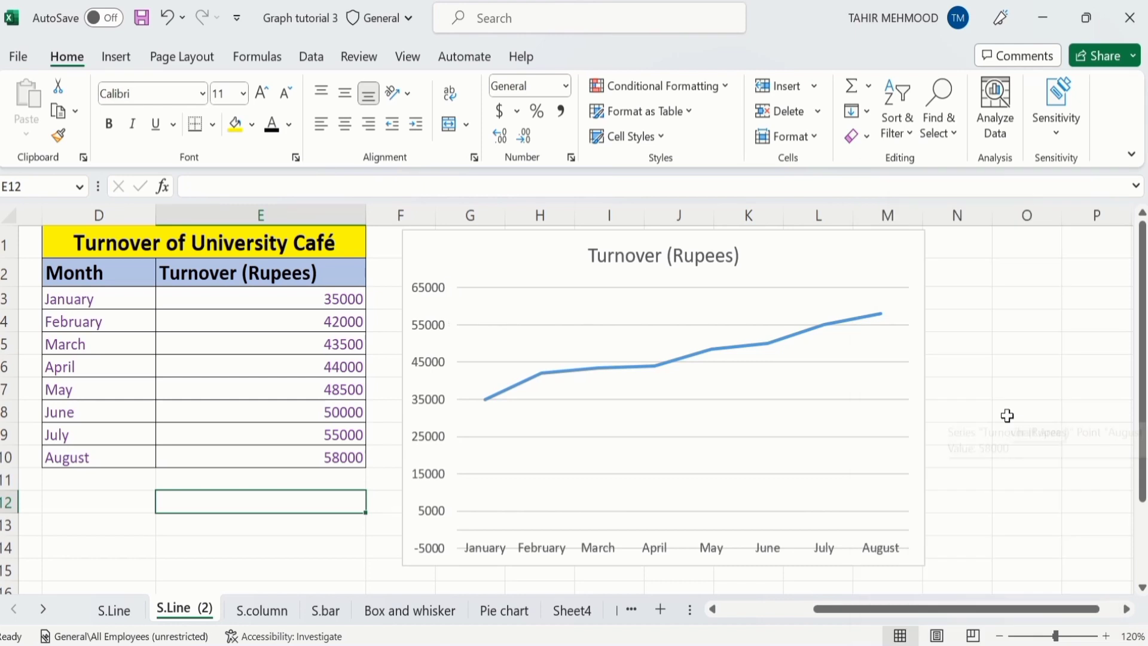
Change the vertical axis Bounds Minimum from -5000 to 25000
{"action": "left_click", "coordinate": [1007, 416]}
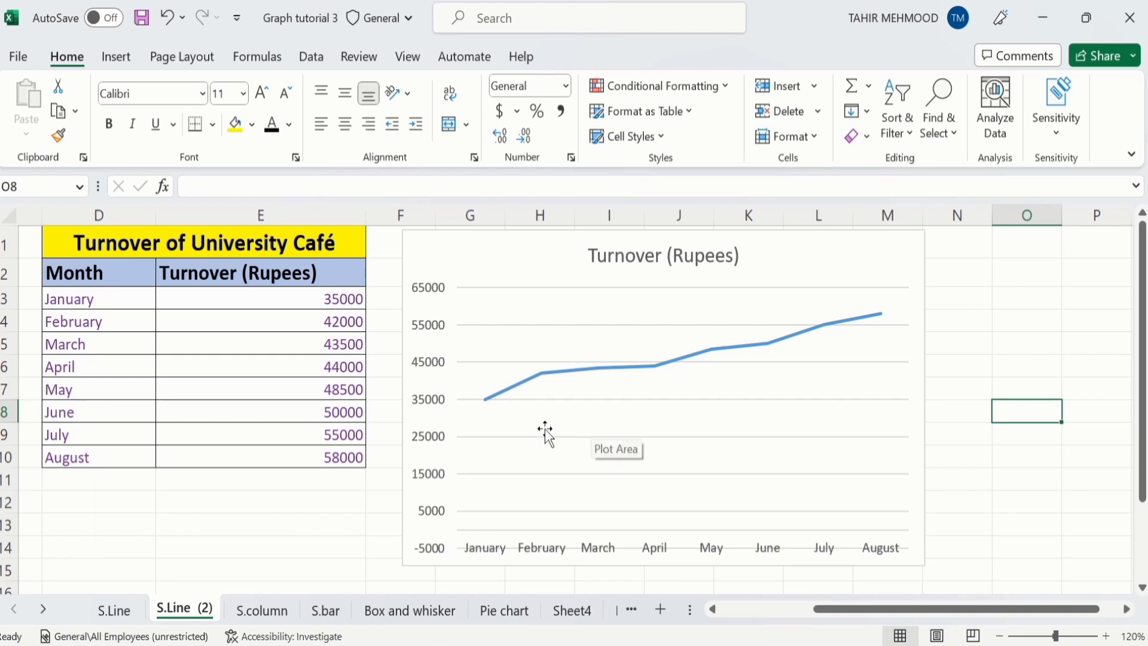
{"action": "left_click", "coordinate": [429, 367]}
{"action": "left_click", "coordinate": [429, 367]}
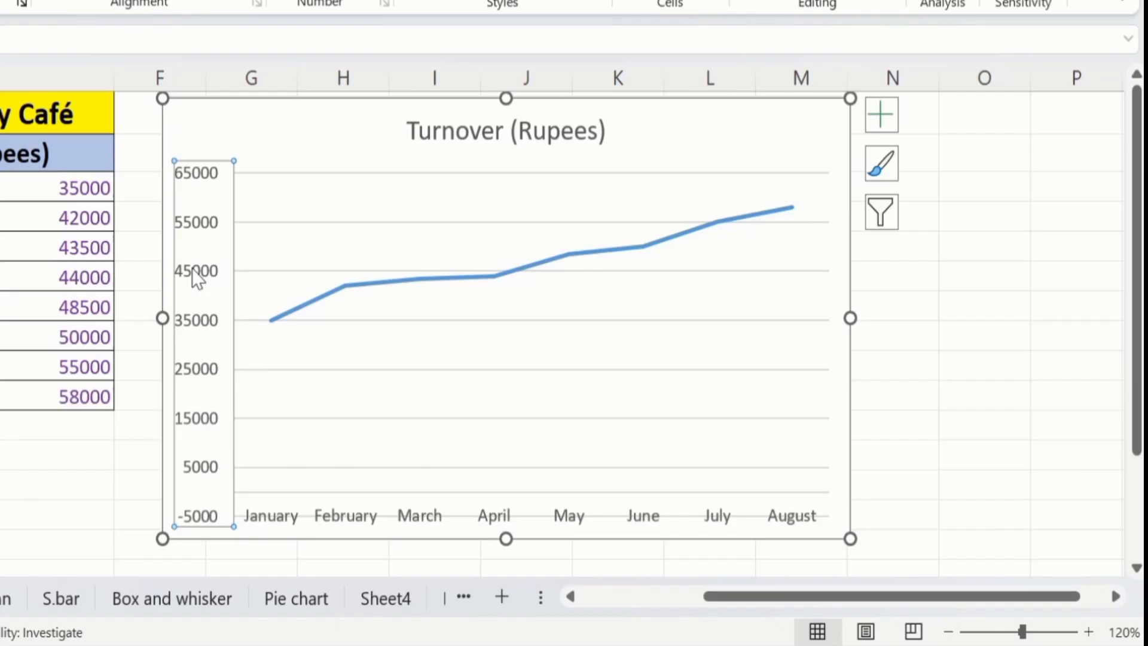
{"action": "right_click", "coordinate": [427, 363]}
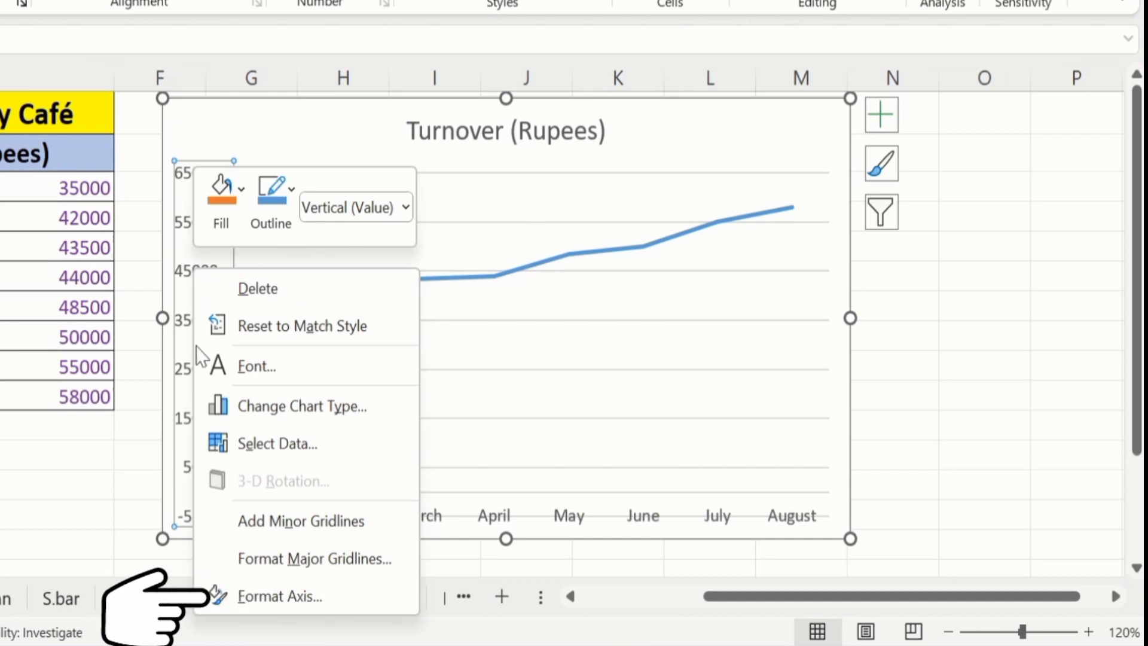
{"action": "left_click", "coordinate": [270, 598]}
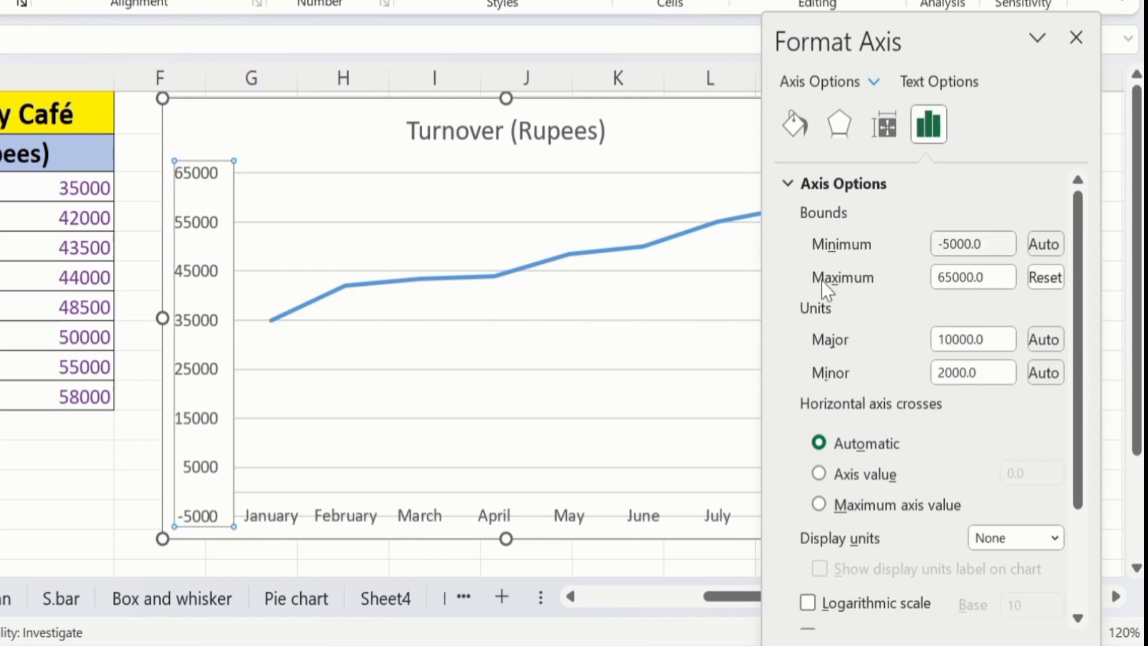
{"action": "left_click", "coordinate": [944, 244]}
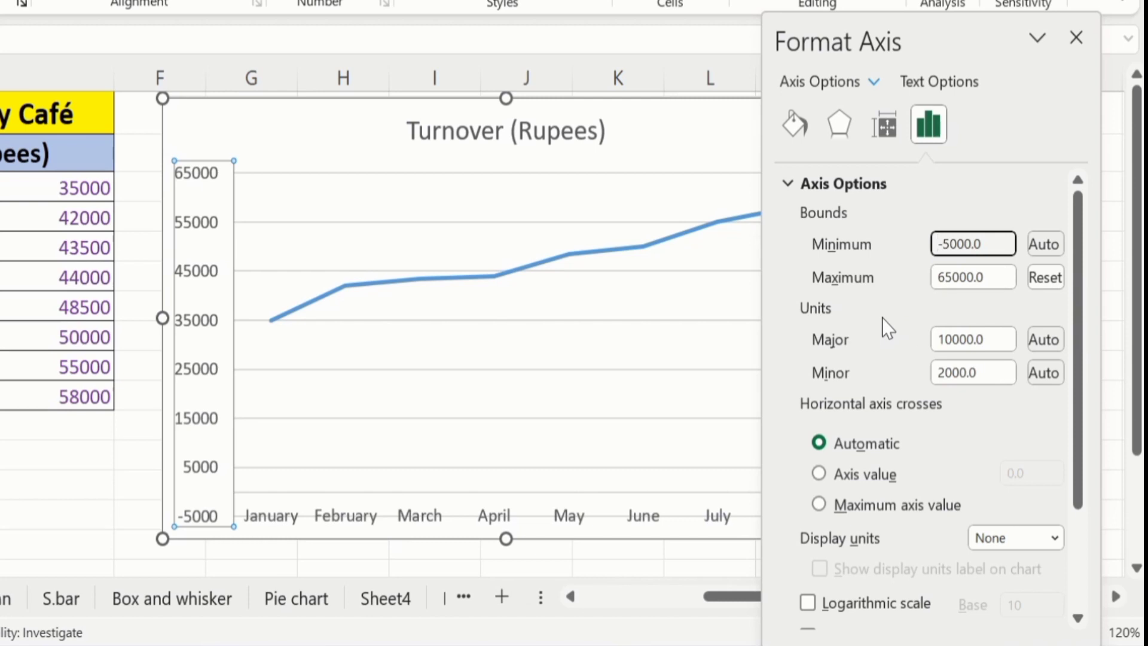
{"action": "key", "text": "Delete"}
{"action": "type", "text": "2"}
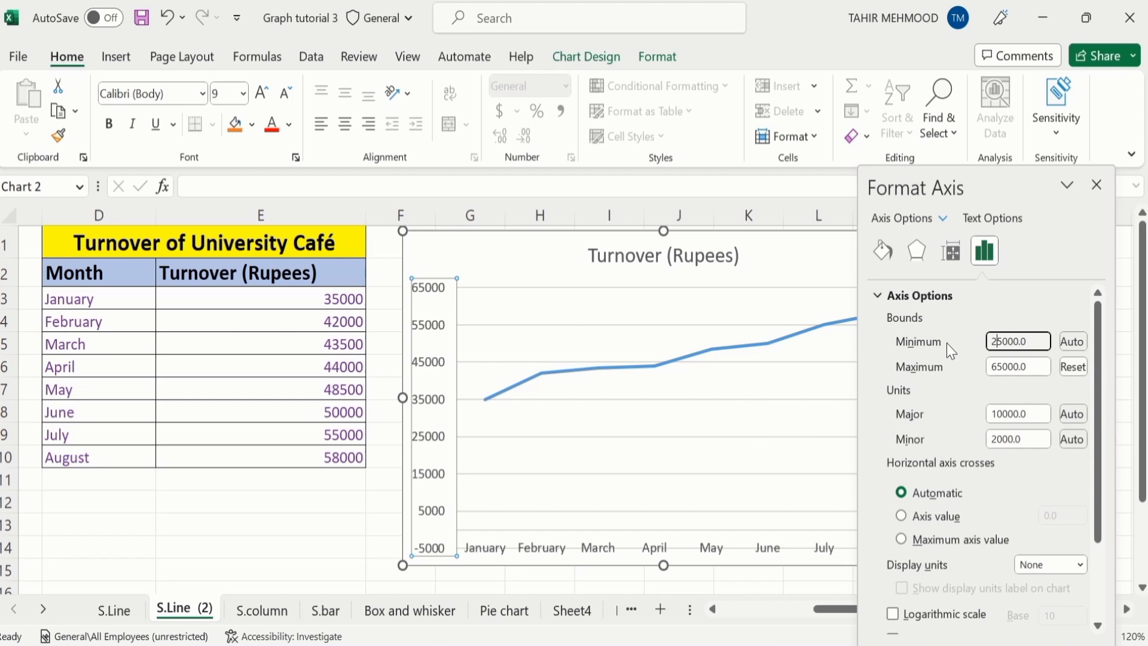
{"action": "left_click", "coordinate": [325, 505]}
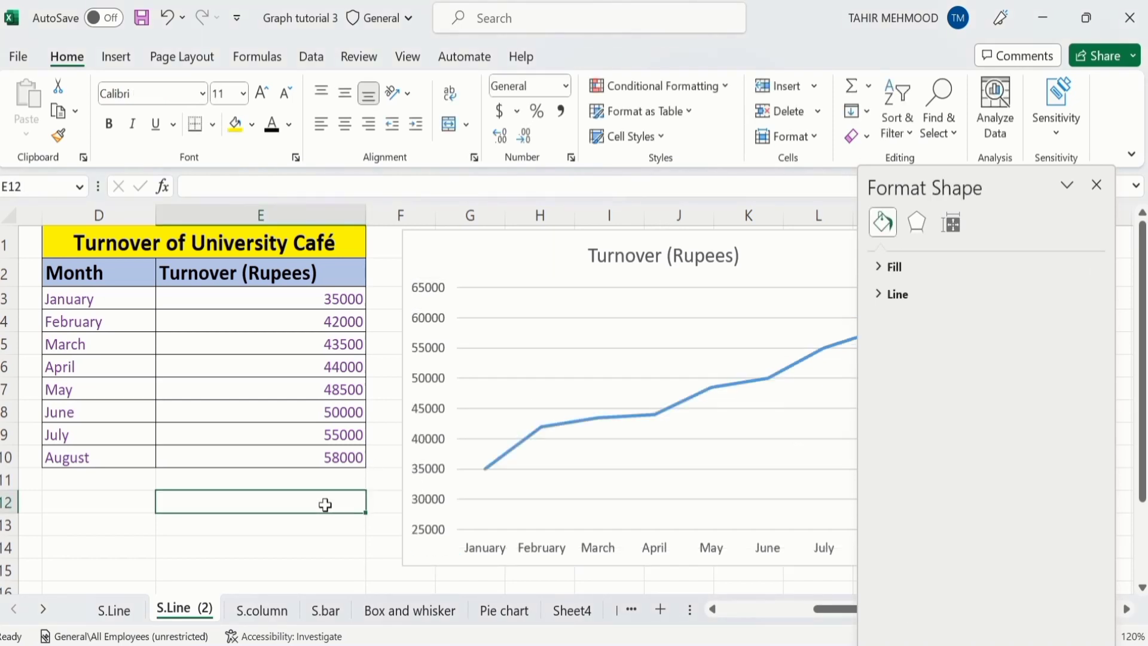
Set the vertical axis major unit to 10000
{"action": "left_click", "coordinate": [431, 535]}
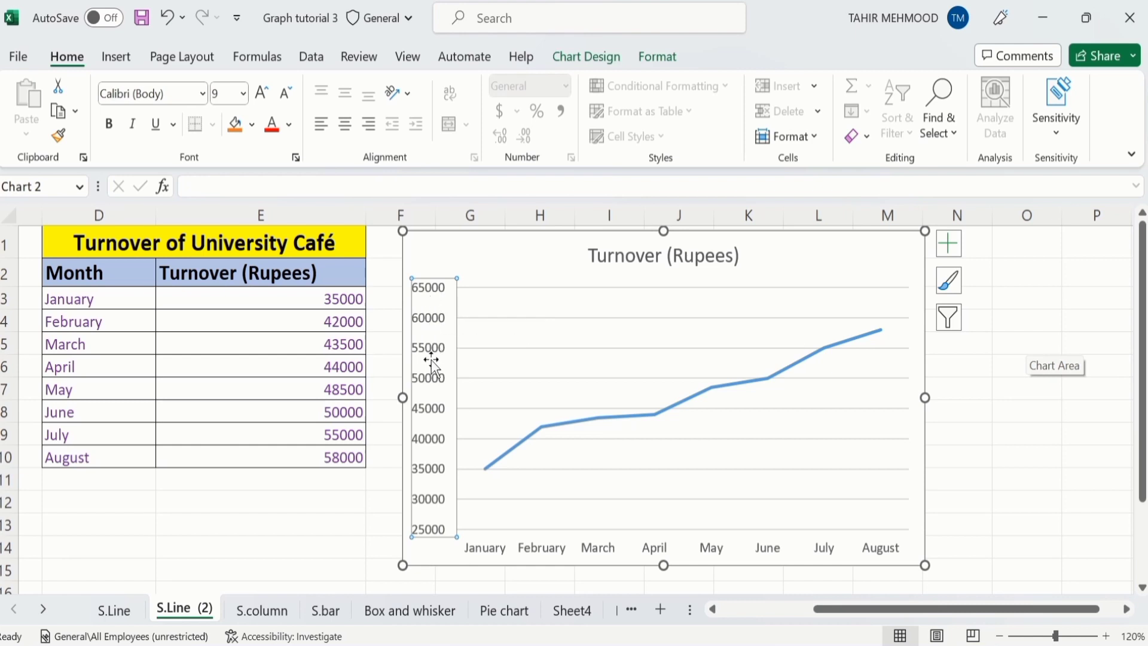
{"action": "right_click", "coordinate": [437, 327]}
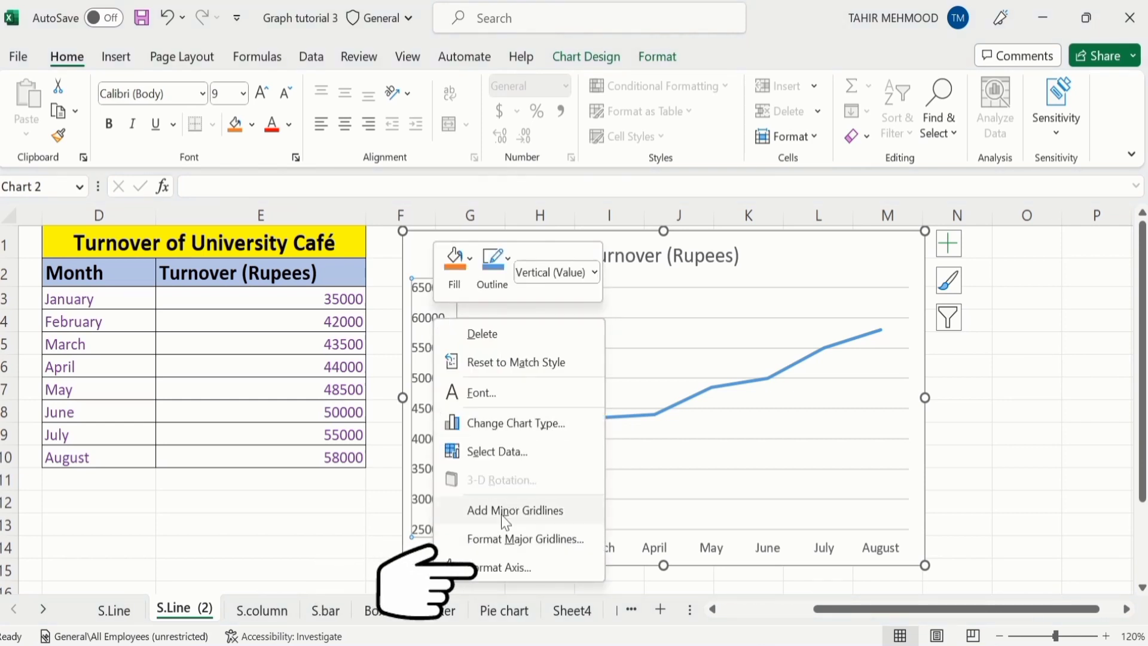
{"action": "left_click", "coordinate": [502, 567]}
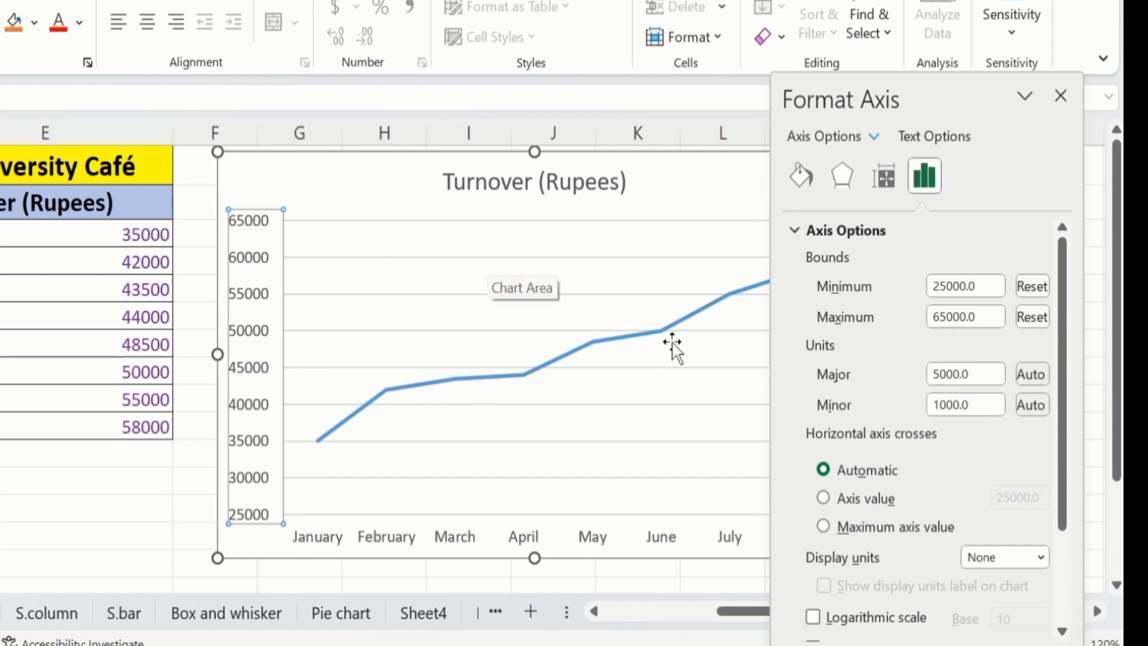
{"action": "left_click", "coordinate": [938, 376]}
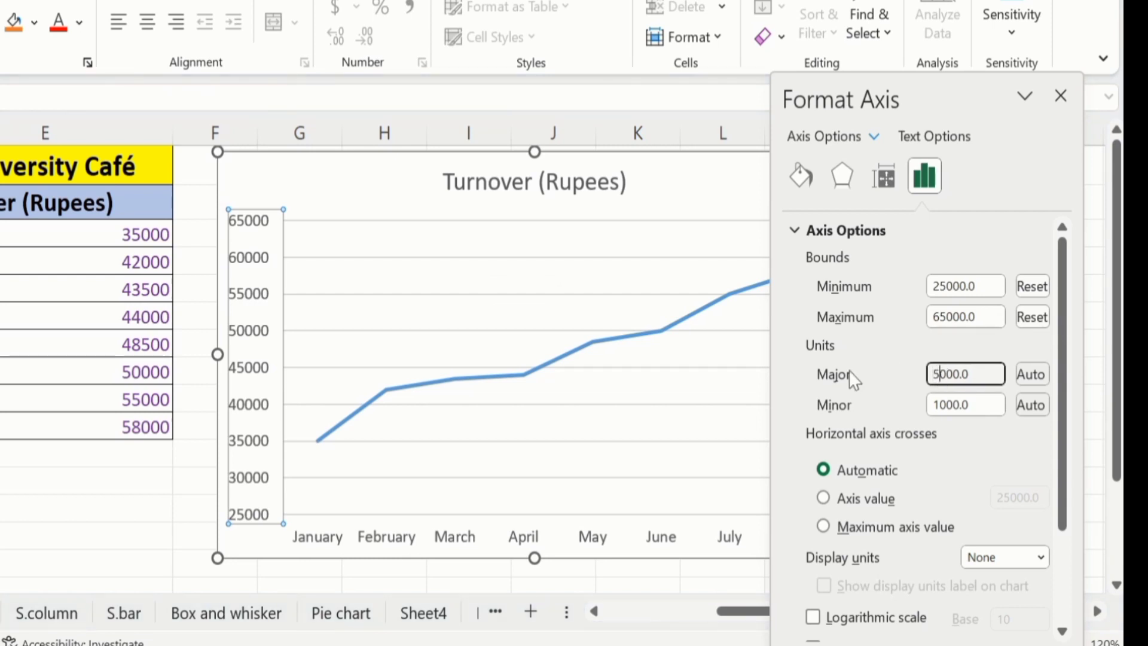
{"action": "key", "text": "BackSpace"}
{"action": "type", "text": "10"}
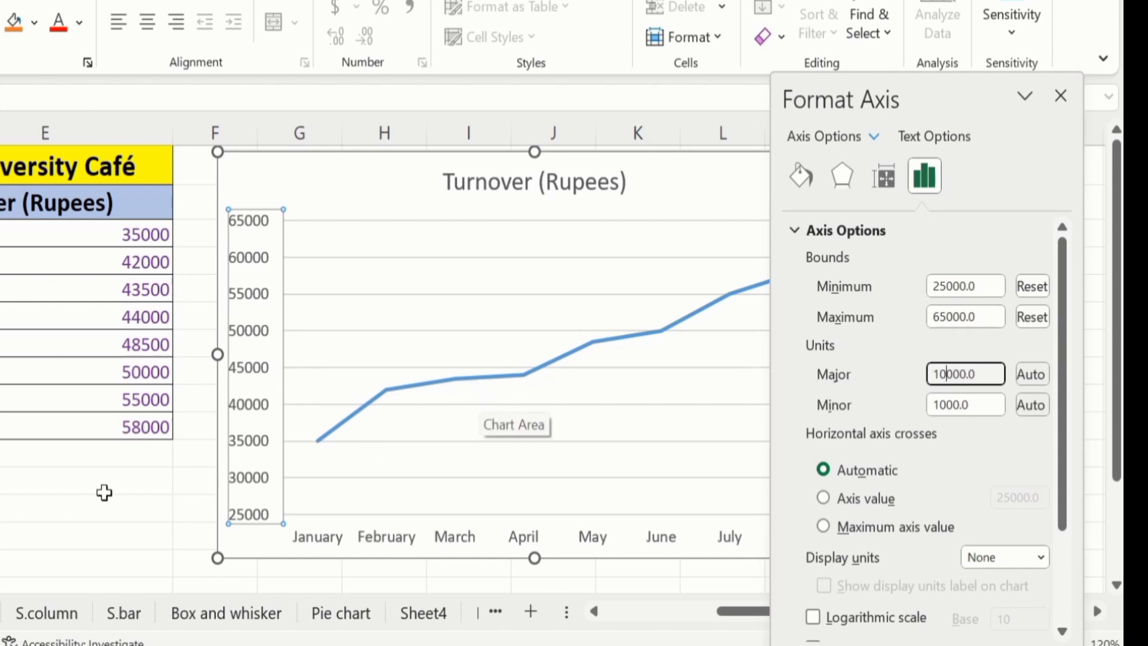
{"action": "left_click", "coordinate": [104, 486]}
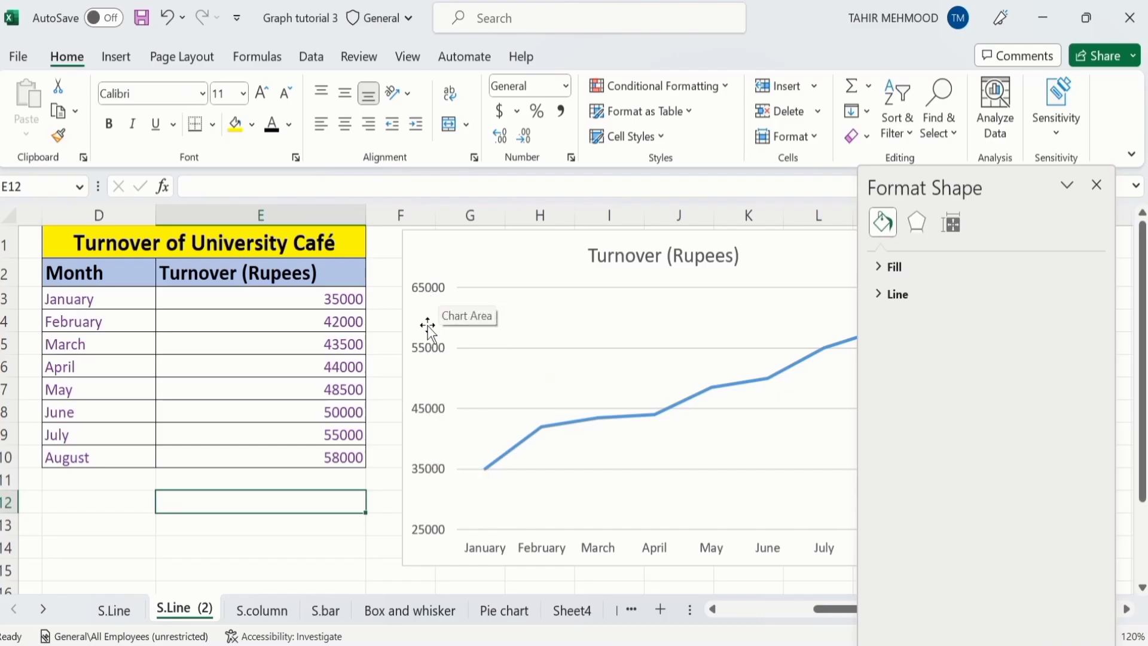
Set both major and minor tick mark types on the vertical axis to Outside
{"action": "left_click", "coordinate": [431, 298]}
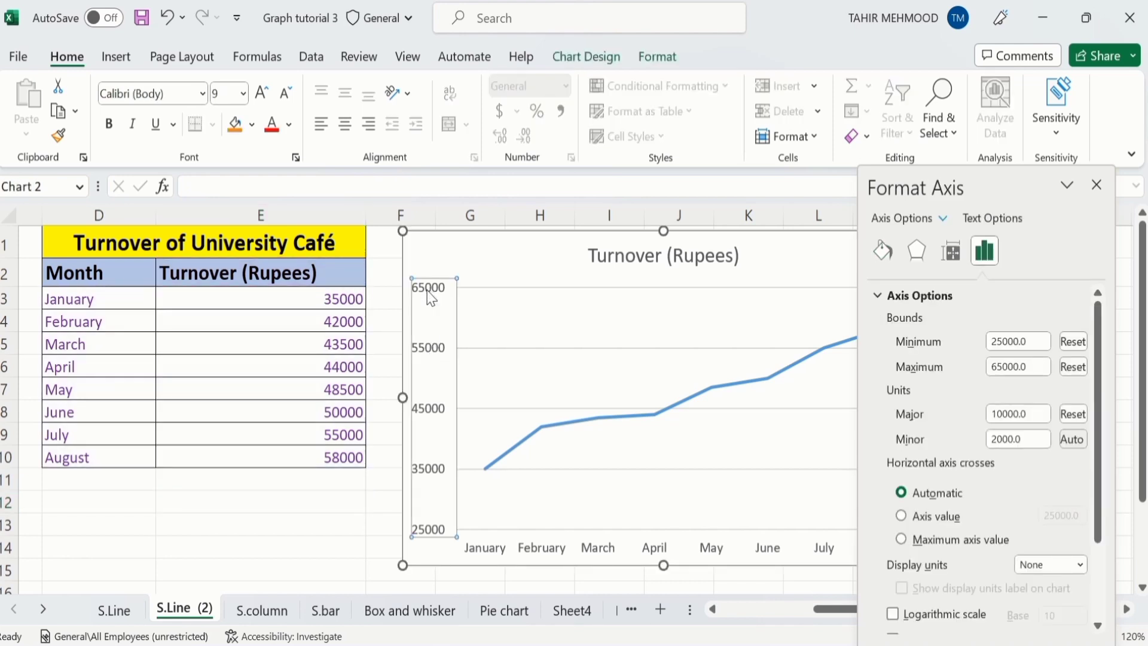
{"action": "right_click", "coordinate": [431, 298]}
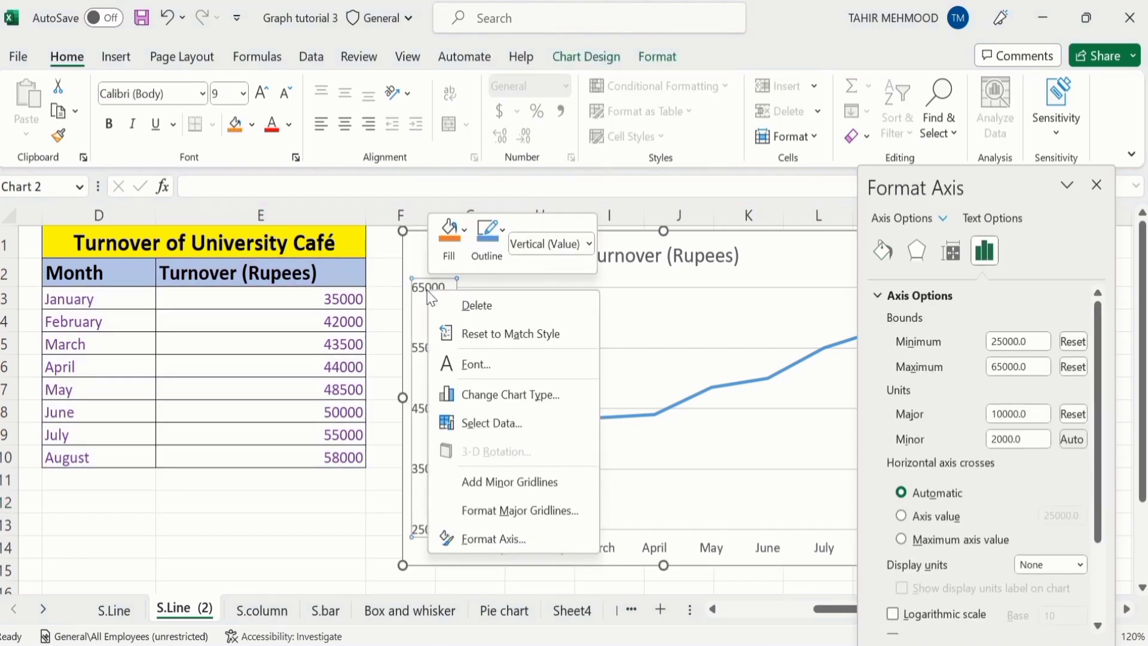
{"action": "left_click", "coordinate": [489, 540]}
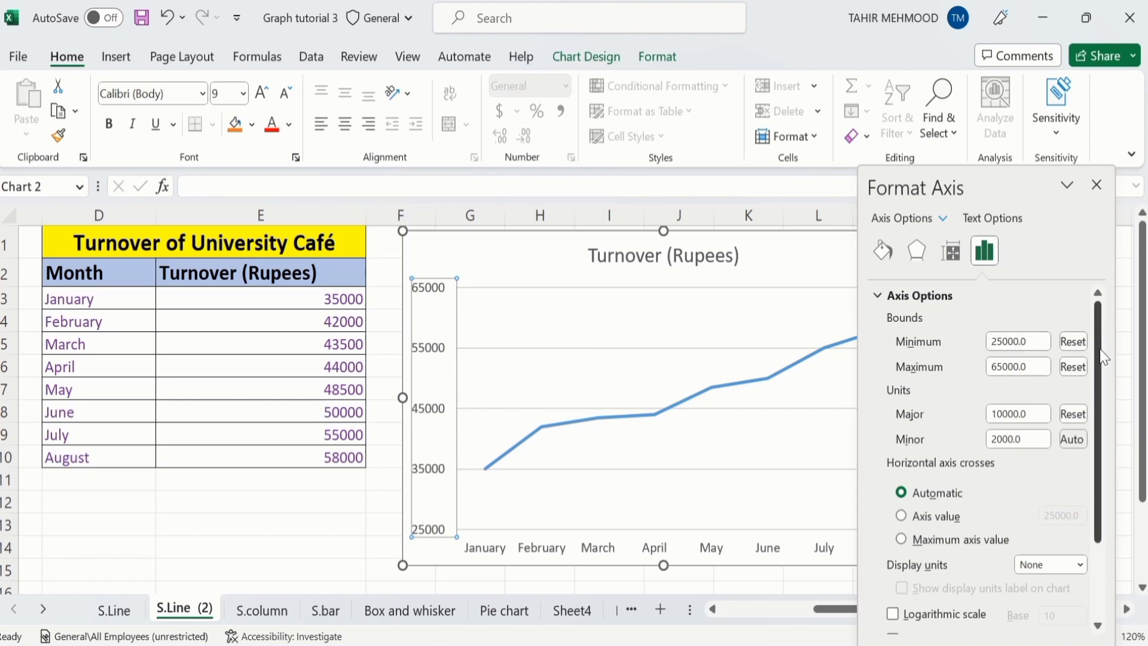
{"action": "scroll", "coordinate": [1104, 357], "scroll_direction": "down", "scroll_amount": 3}
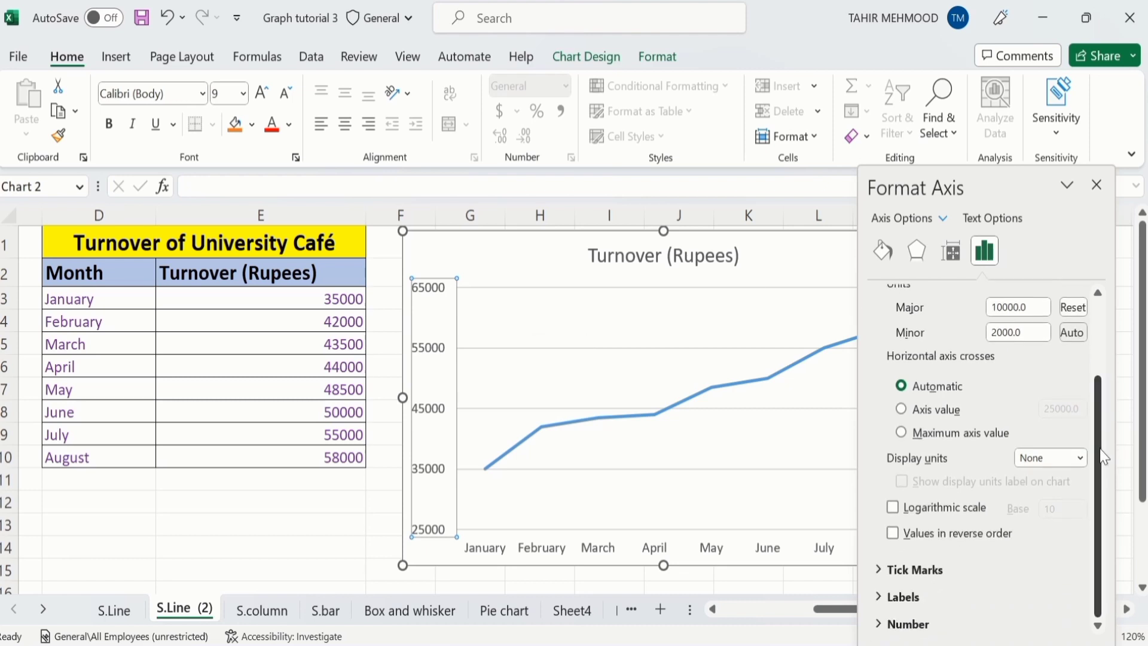
{"action": "left_click", "coordinate": [914, 573]}
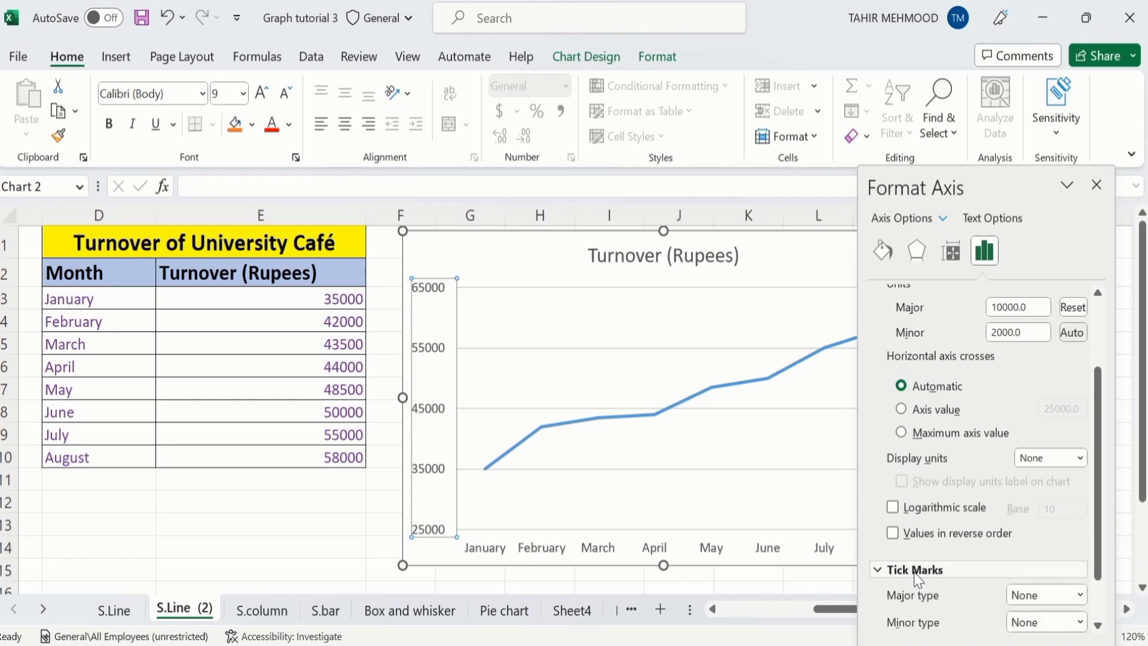
{"action": "left_click_drag", "start_coordinate": [1100, 507], "coordinate": [1100, 543]}
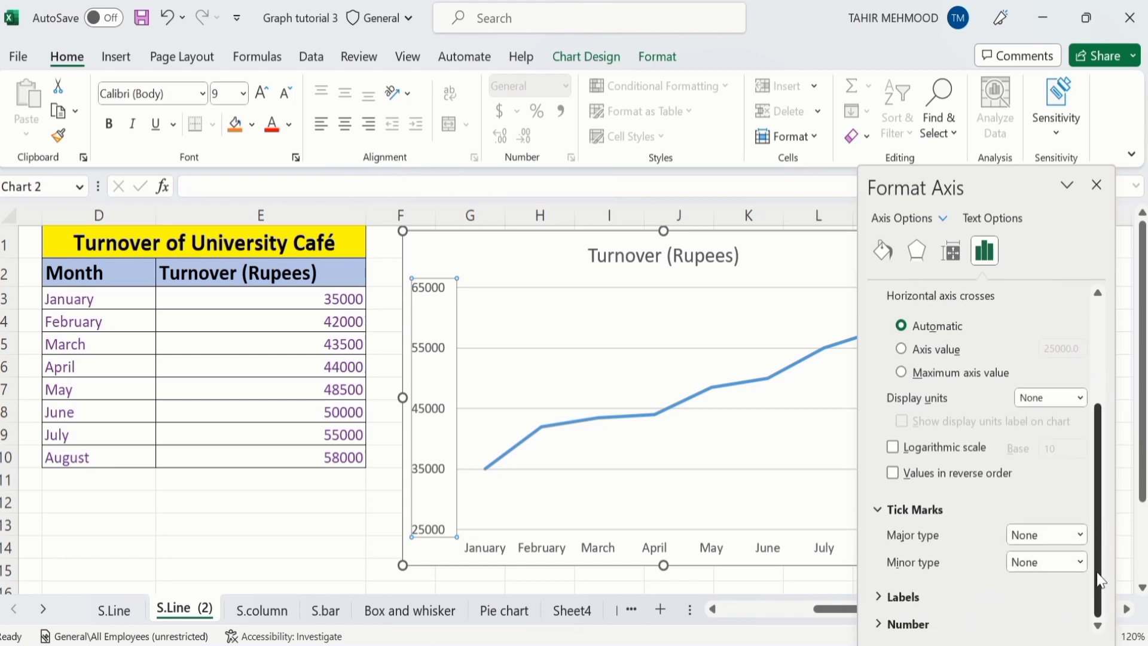
{"action": "left_click", "coordinate": [1080, 534]}
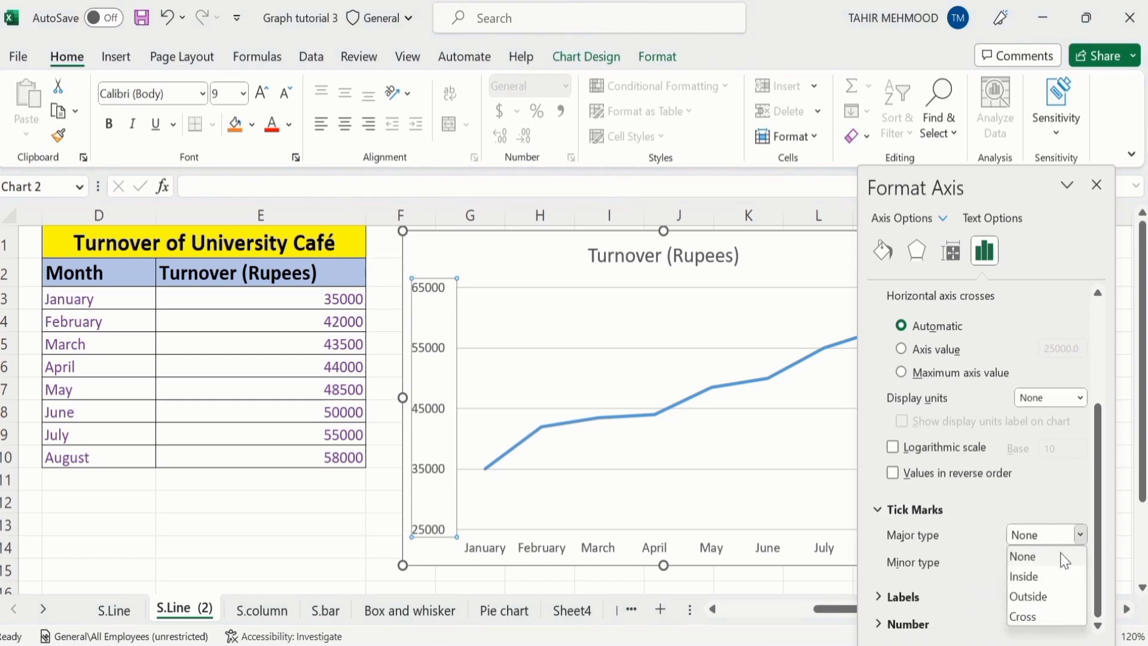
{"action": "left_click", "coordinate": [1041, 589]}
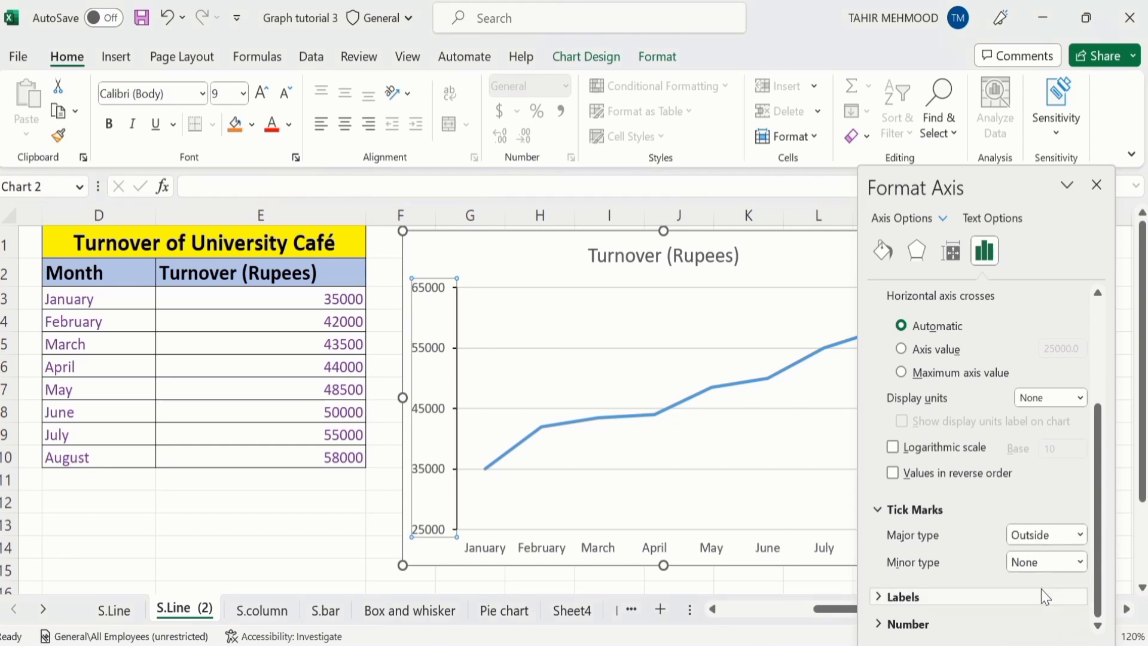
{"action": "left_click", "coordinate": [1080, 562]}
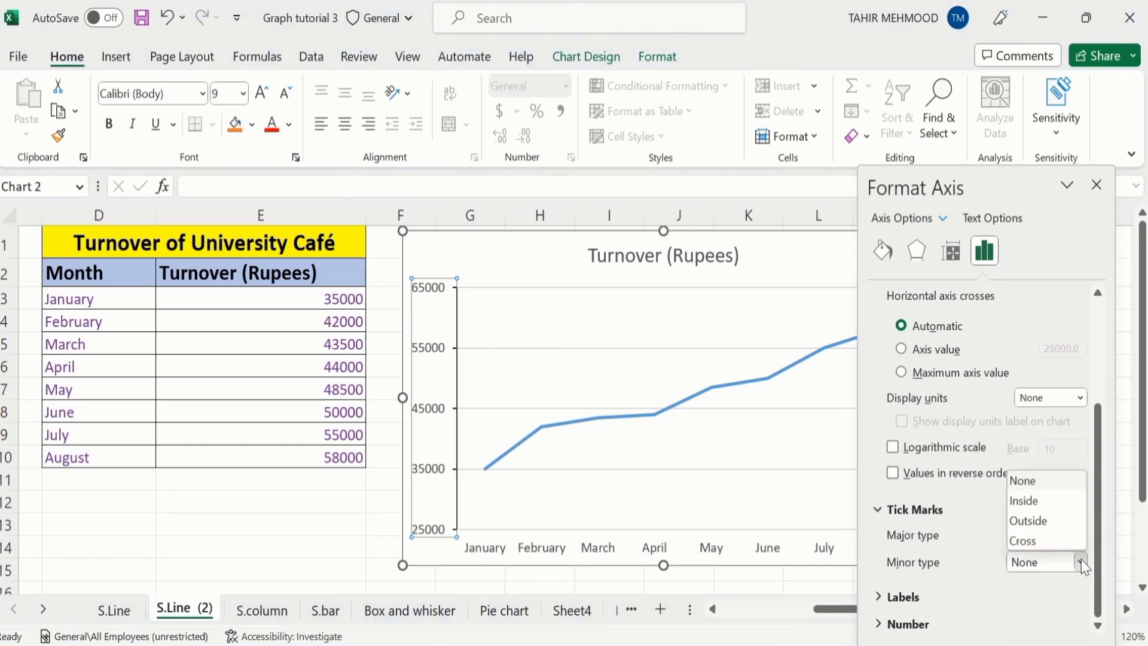
{"action": "left_click", "coordinate": [1040, 526]}
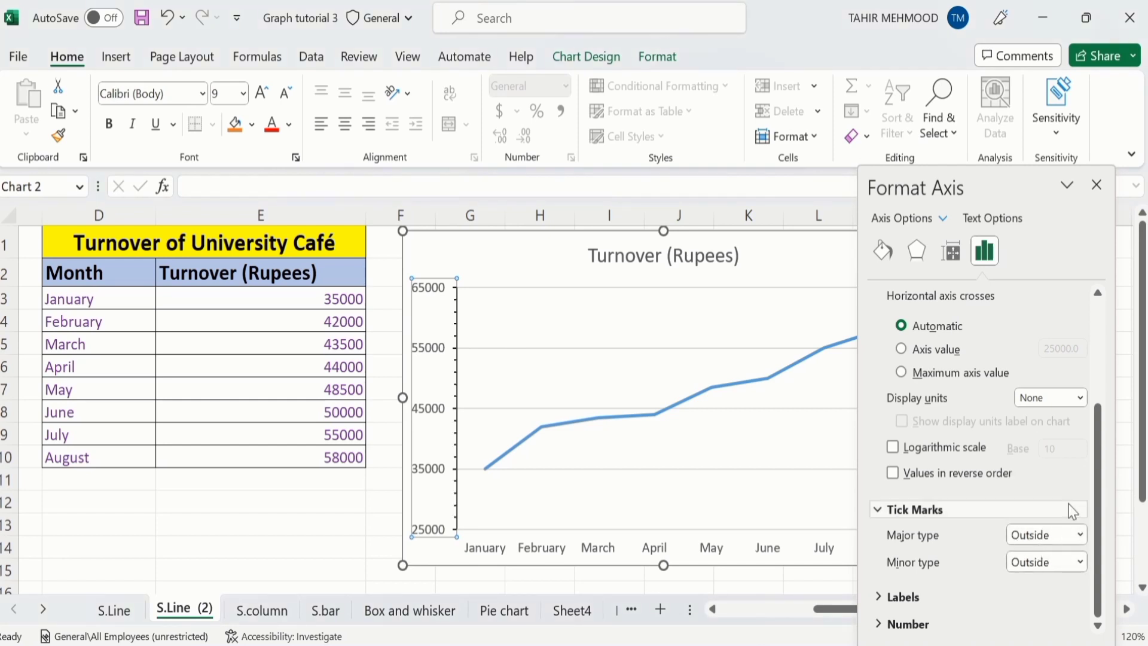
{"action": "left_click_drag", "start_coordinate": [1100, 501], "coordinate": [1118, 382]}
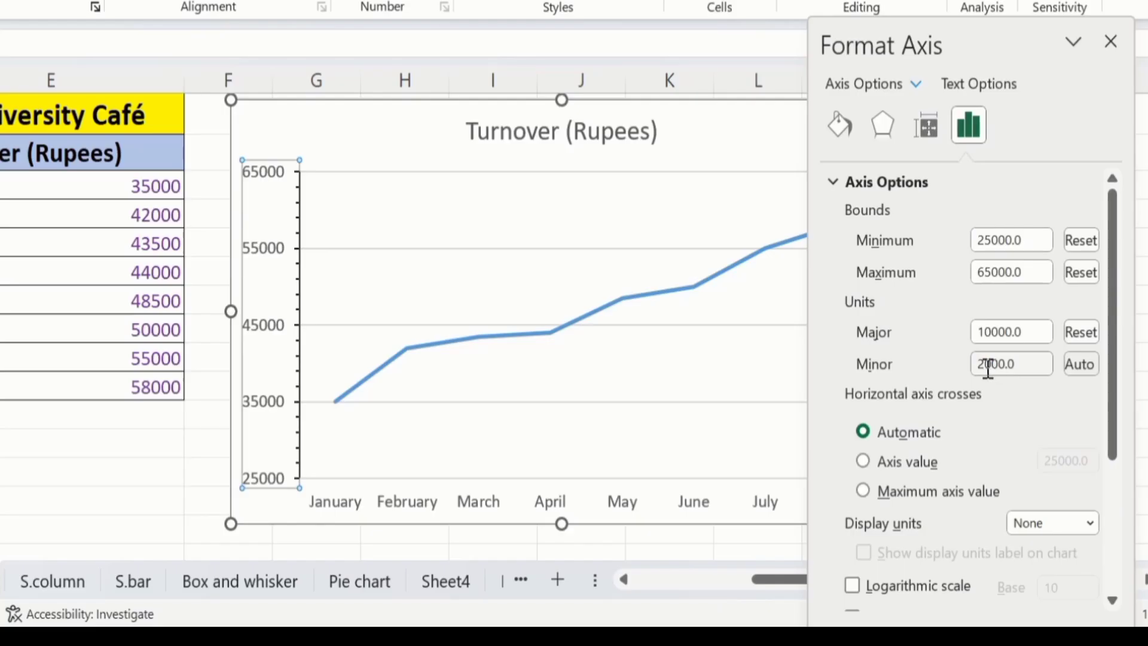
Change the vertical axis minor unit from 2000 to 5000
{"action": "left_click", "coordinate": [988, 365]}
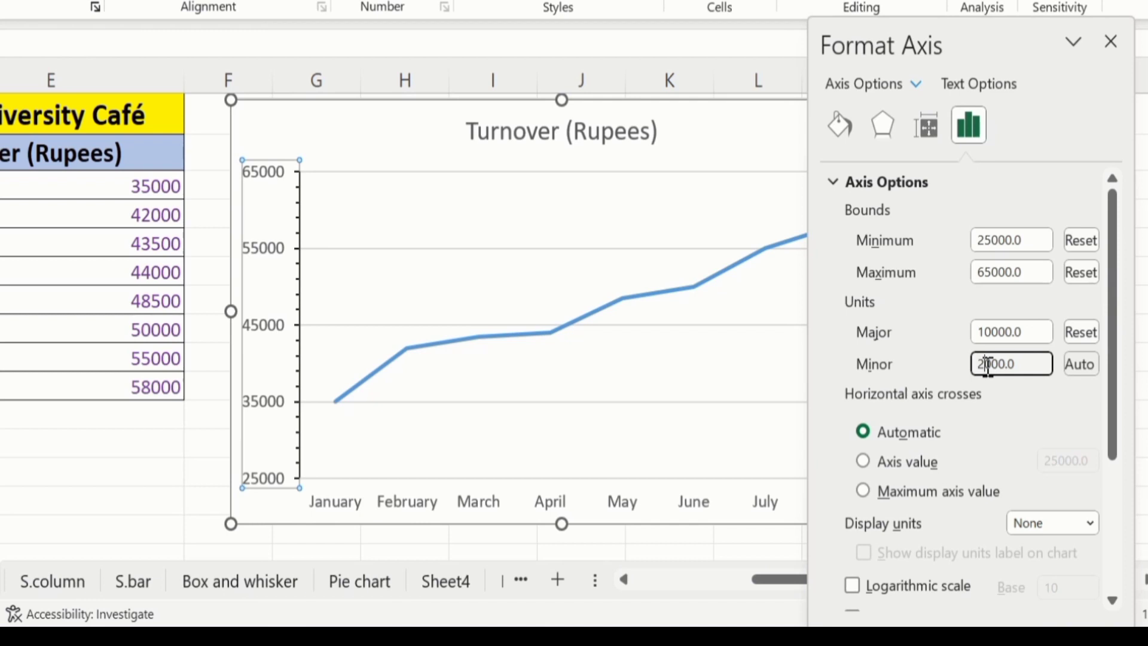
{"action": "key", "text": "Delete"}
{"action": "type", "text": "5"}
{"action": "left_click", "coordinate": [129, 451]}
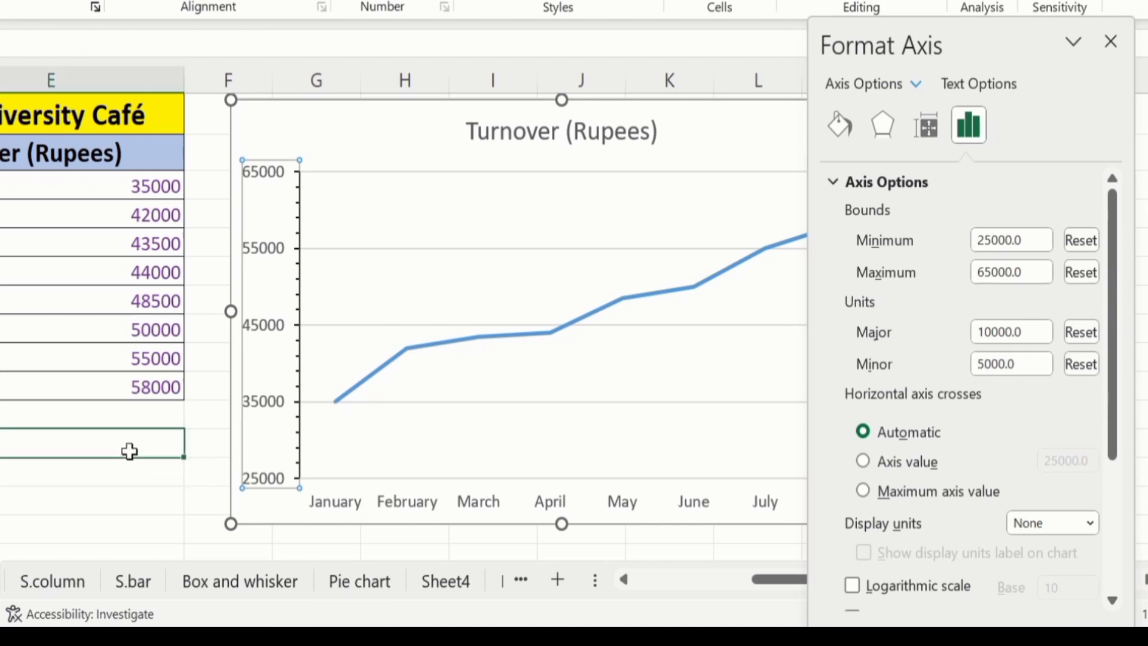